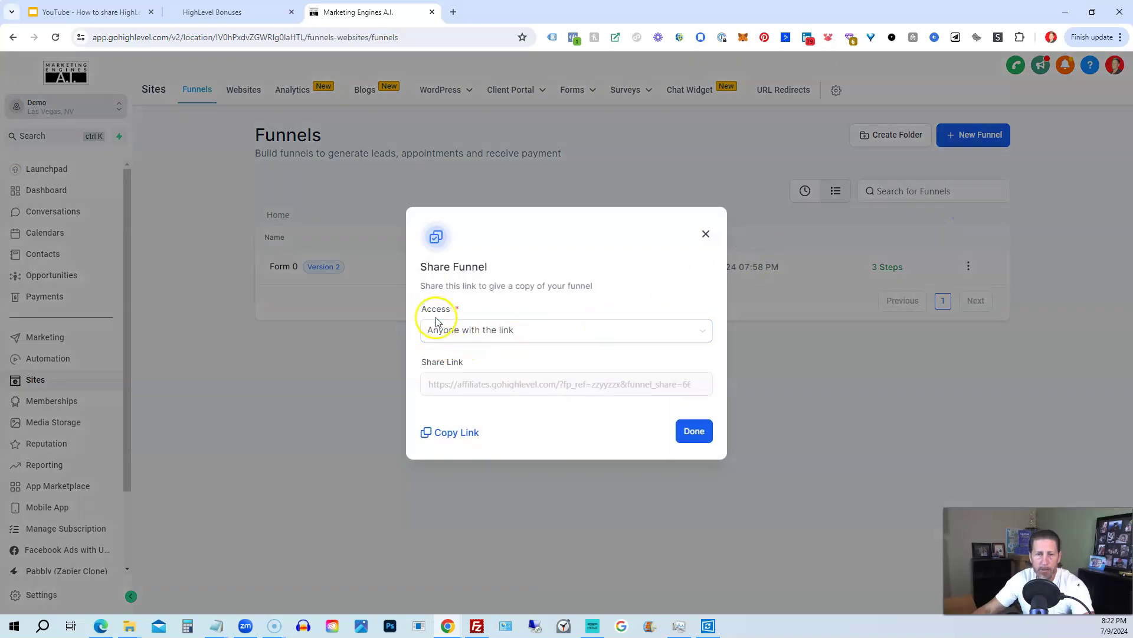
- Keep the funnel's sharing access at "Anyone with the link", copy its share link and finish sharing
{"action": "left_click", "coordinate": [440, 335]}
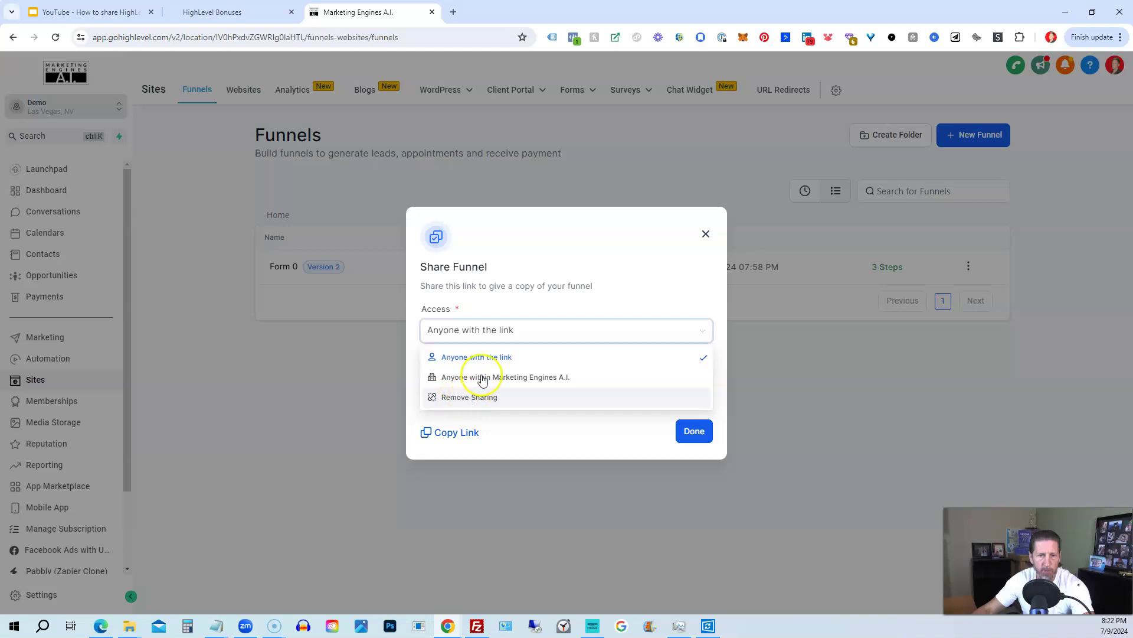
{"action": "left_click", "coordinate": [533, 324]}
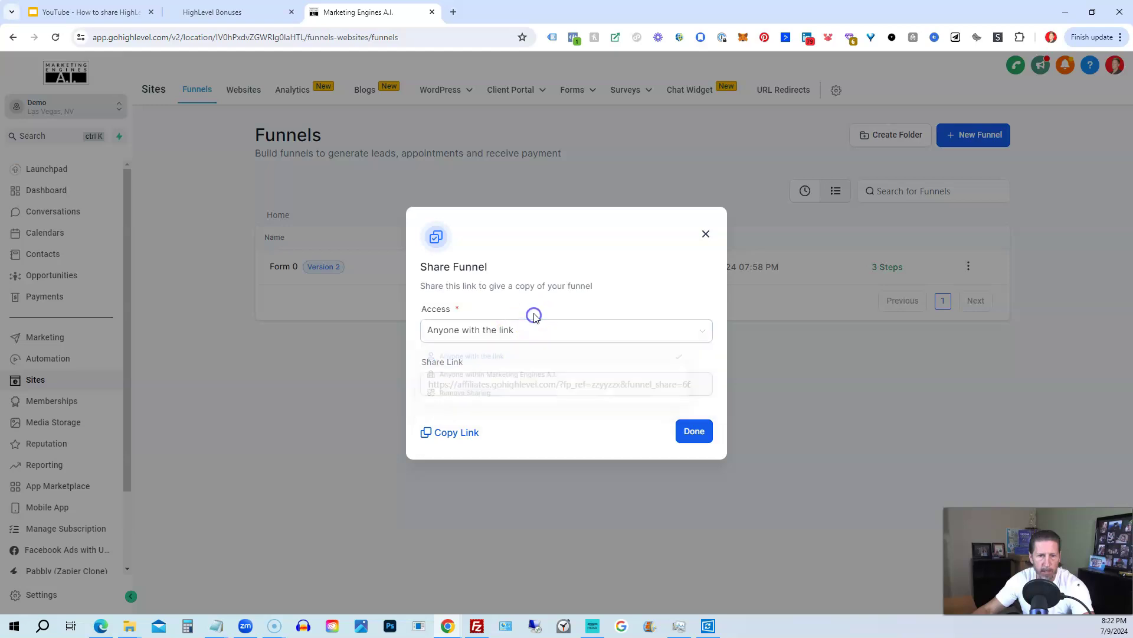
{"action": "left_click", "coordinate": [428, 441]}
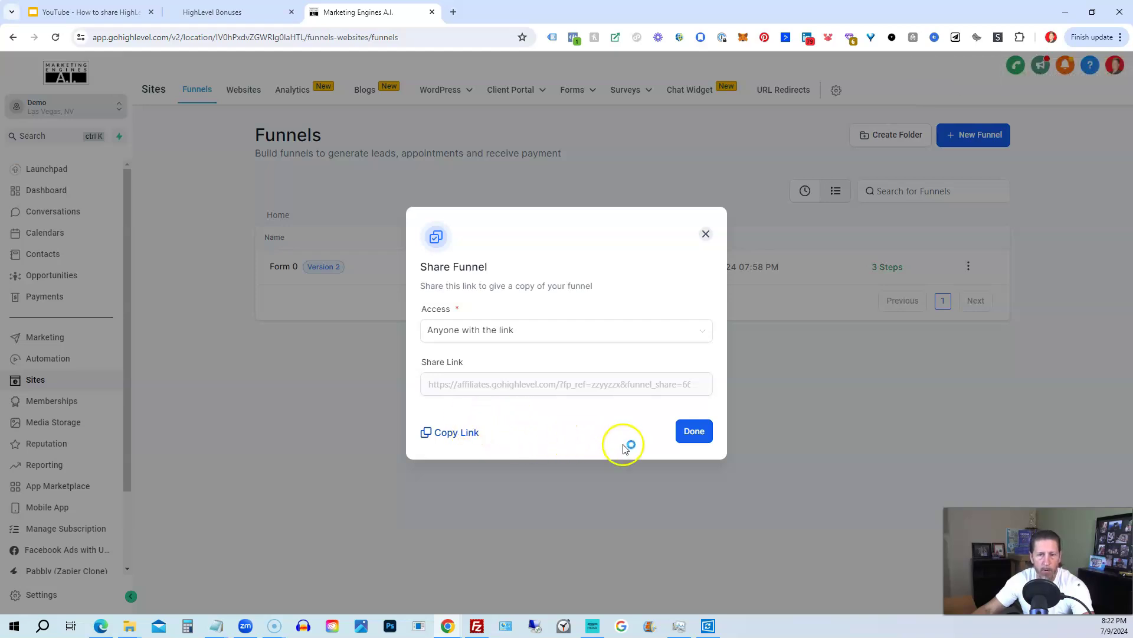
{"action": "left_click", "coordinate": [683, 440]}
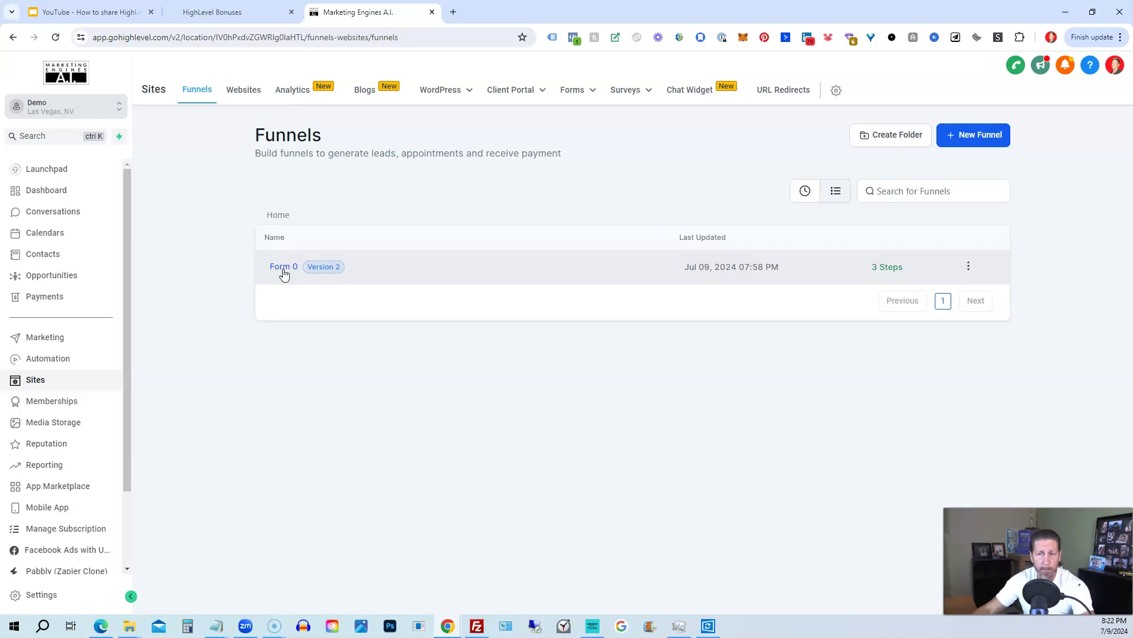
- Clone the Form 0 funnel as "Form 0 Copy" in the Demo location
{"action": "left_click", "coordinate": [967, 265]}
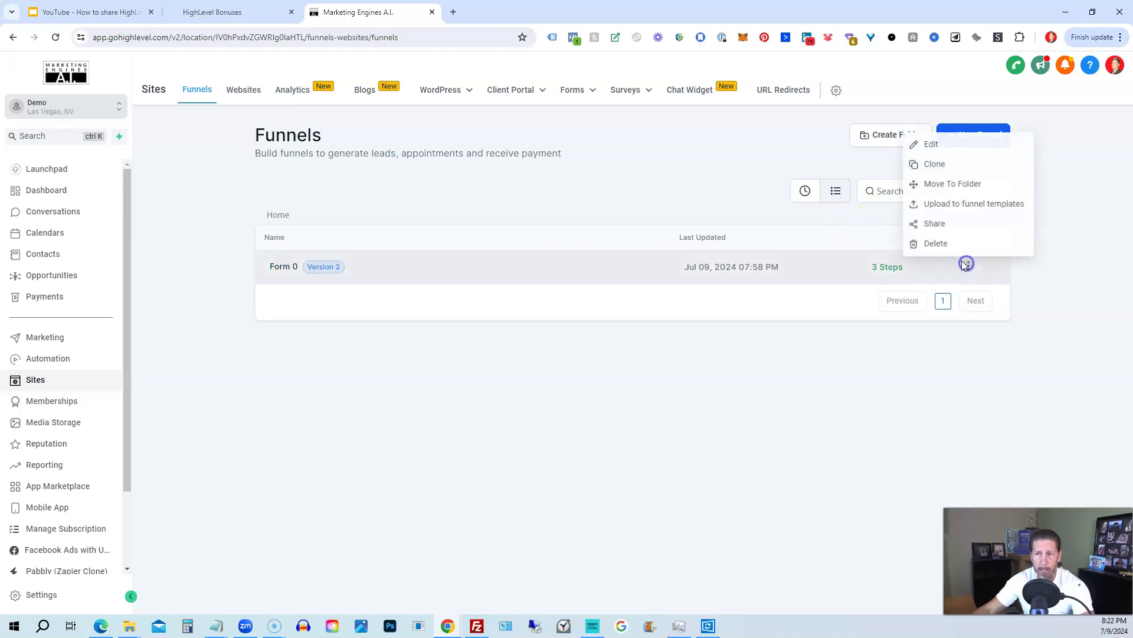
{"action": "left_click", "coordinate": [924, 167]}
{"action": "left_click", "coordinate": [673, 425]}
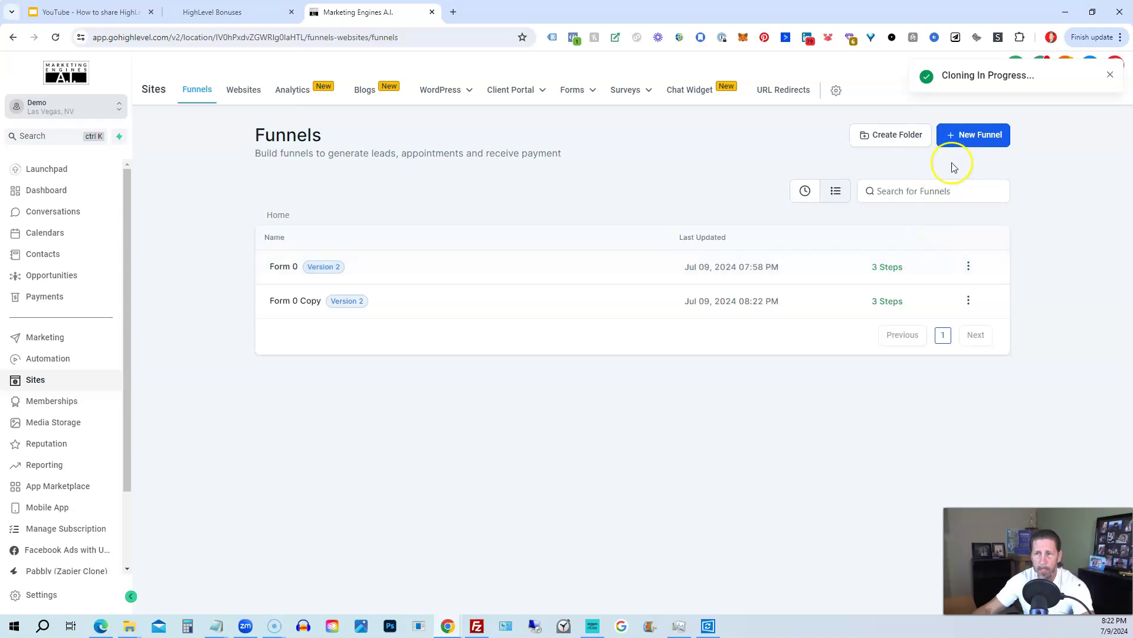
- Review the name and location options for cloning the Form 0 funnel, and close them without cloning
{"action": "left_click", "coordinate": [968, 266]}
{"action": "left_click", "coordinate": [937, 163]}
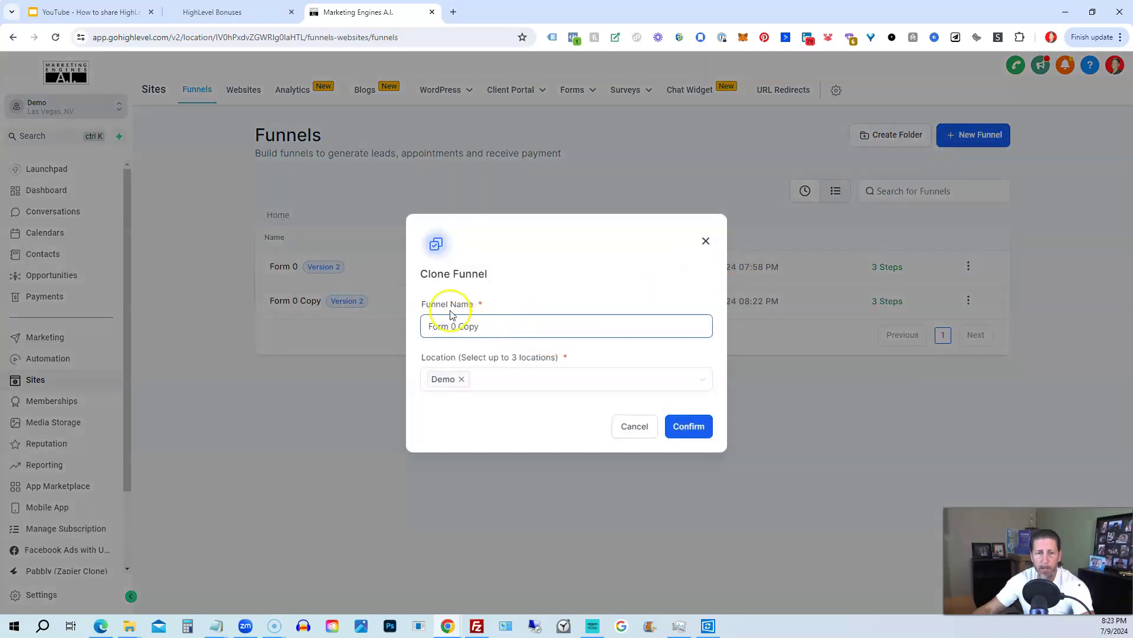
{"action": "left_click_drag", "start_coordinate": [478, 326], "coordinate": [413, 329]}
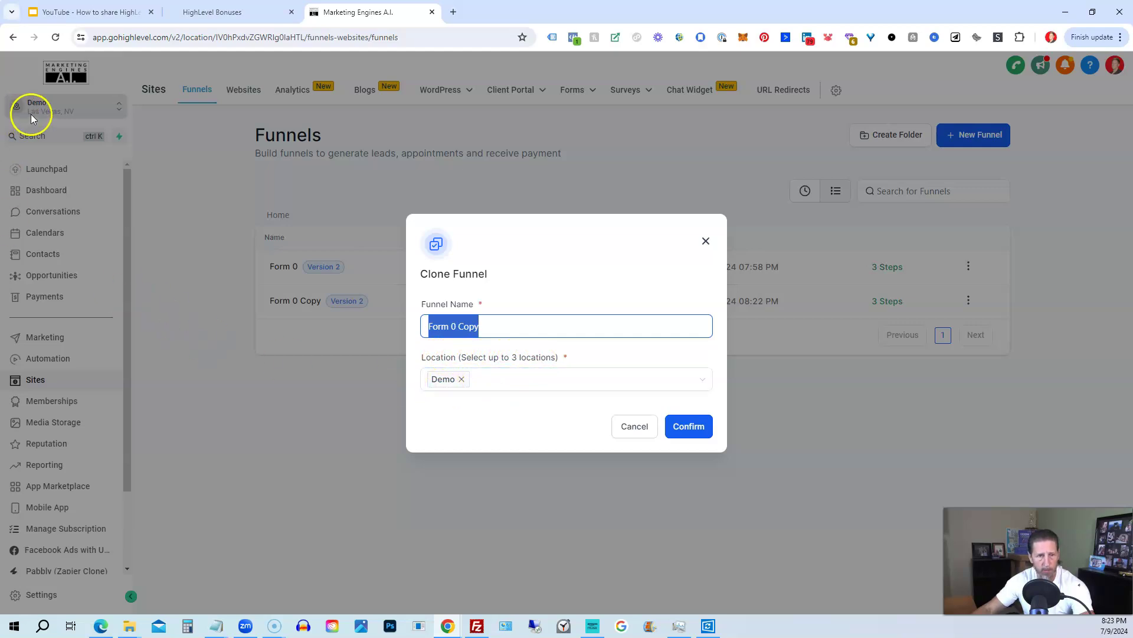
{"action": "left_click", "coordinate": [490, 379]}
{"action": "scroll", "coordinate": [463, 507], "scroll_direction": "down", "scroll_amount": 10}
{"action": "scroll", "coordinate": [463, 509], "scroll_direction": "up", "scroll_amount": 12}
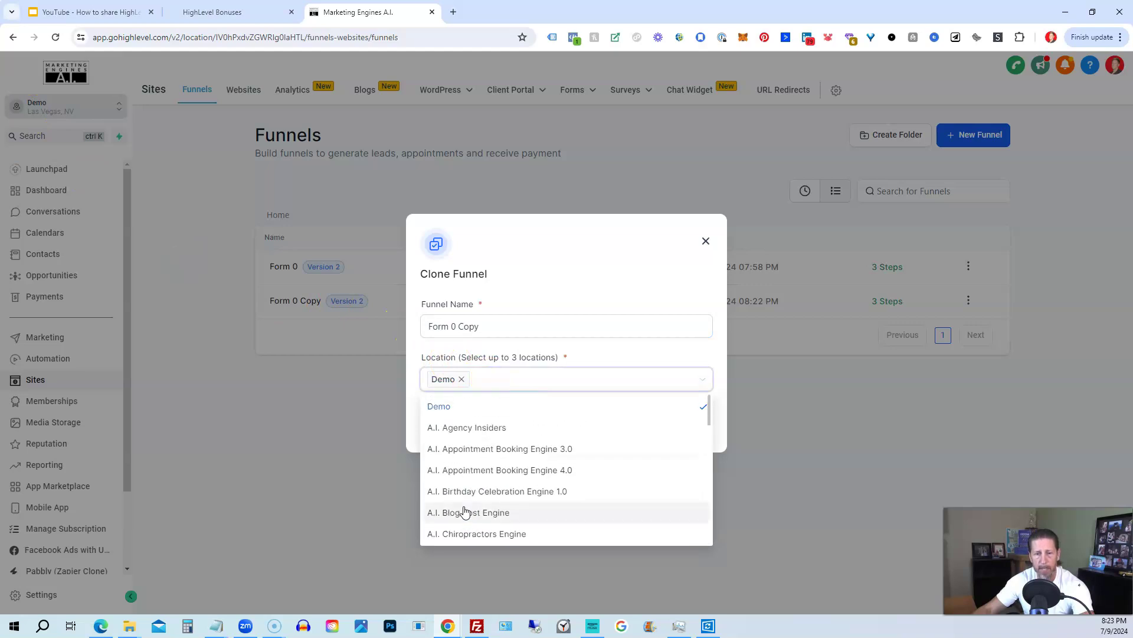
{"action": "scroll", "coordinate": [465, 512], "scroll_direction": "down", "scroll_amount": 5}
{"action": "left_click", "coordinate": [679, 255]}
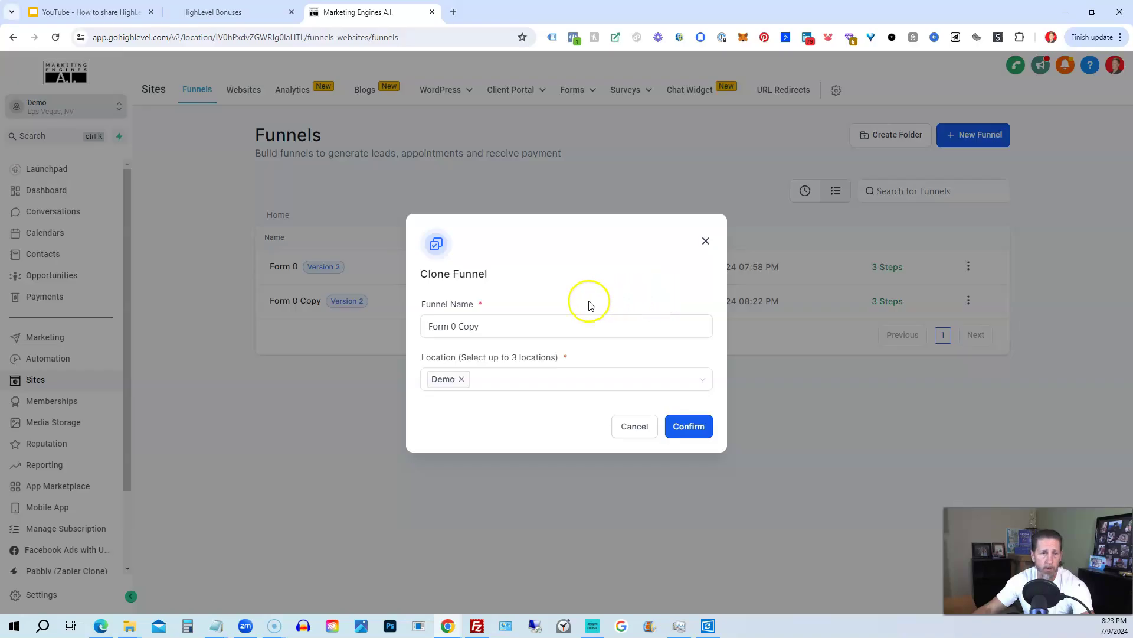
{"action": "left_click", "coordinate": [571, 334]}
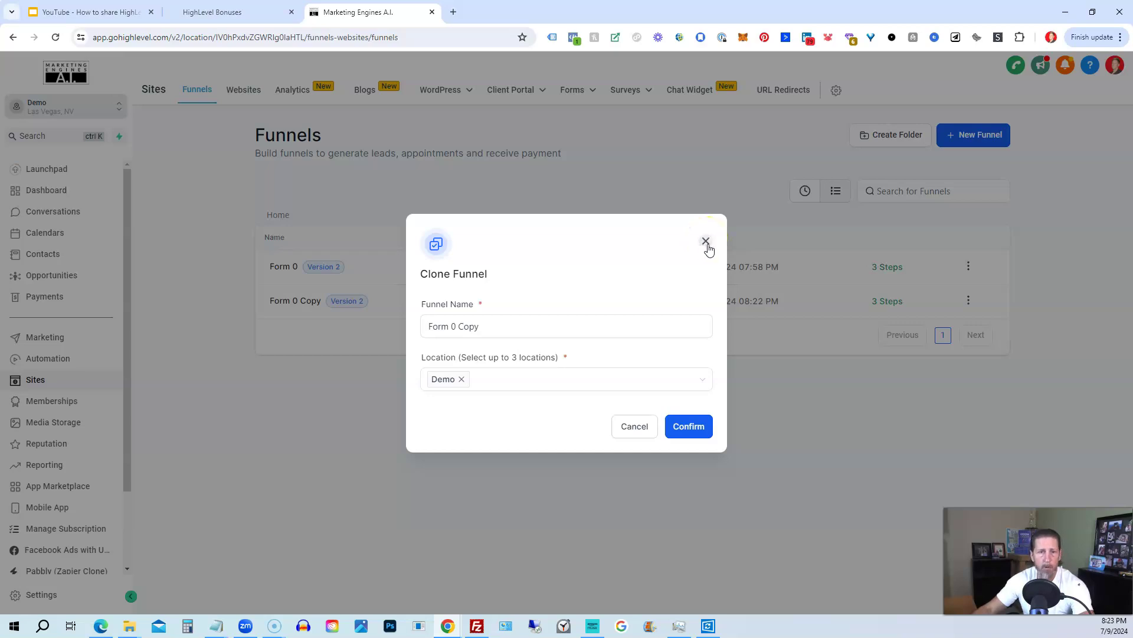
{"action": "left_click", "coordinate": [627, 431]}
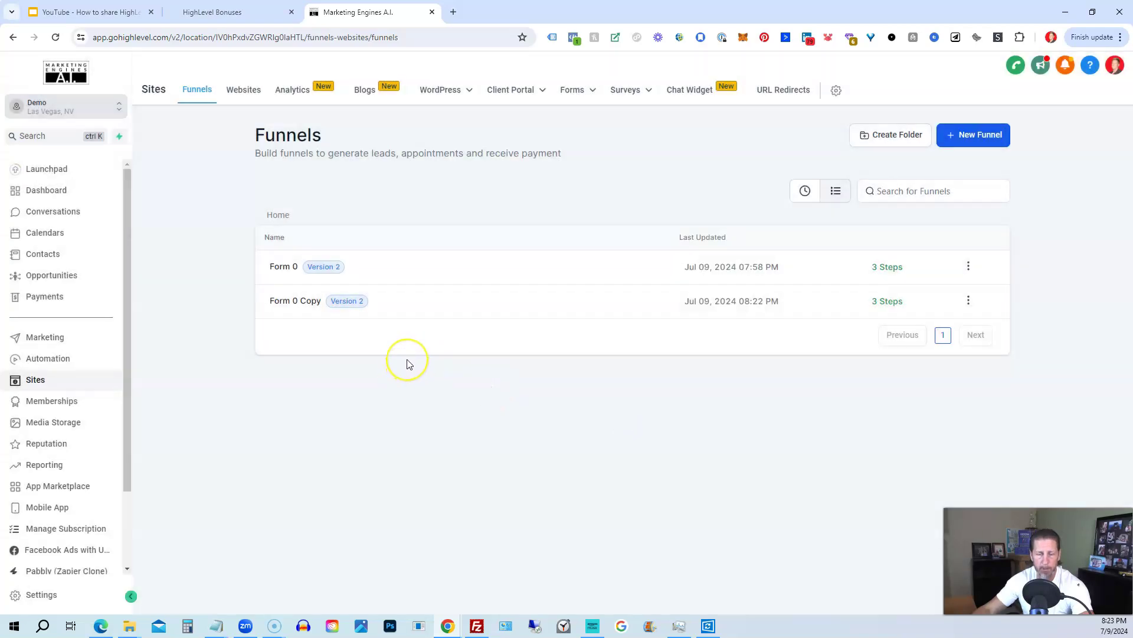
- Open the Form 0 funnel and clone its Form 0 step into the Form 0 Copy funnel in the Demo location
{"action": "left_click", "coordinate": [274, 269]}
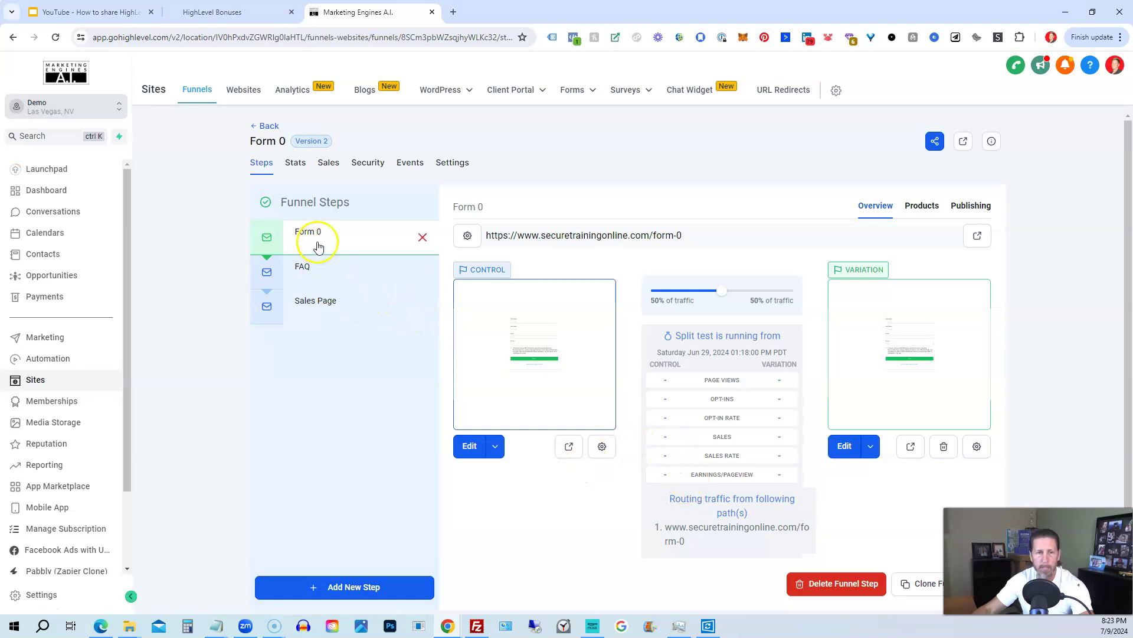
{"action": "scroll", "coordinate": [697, 260], "scroll_direction": "down", "scroll_amount": 1}
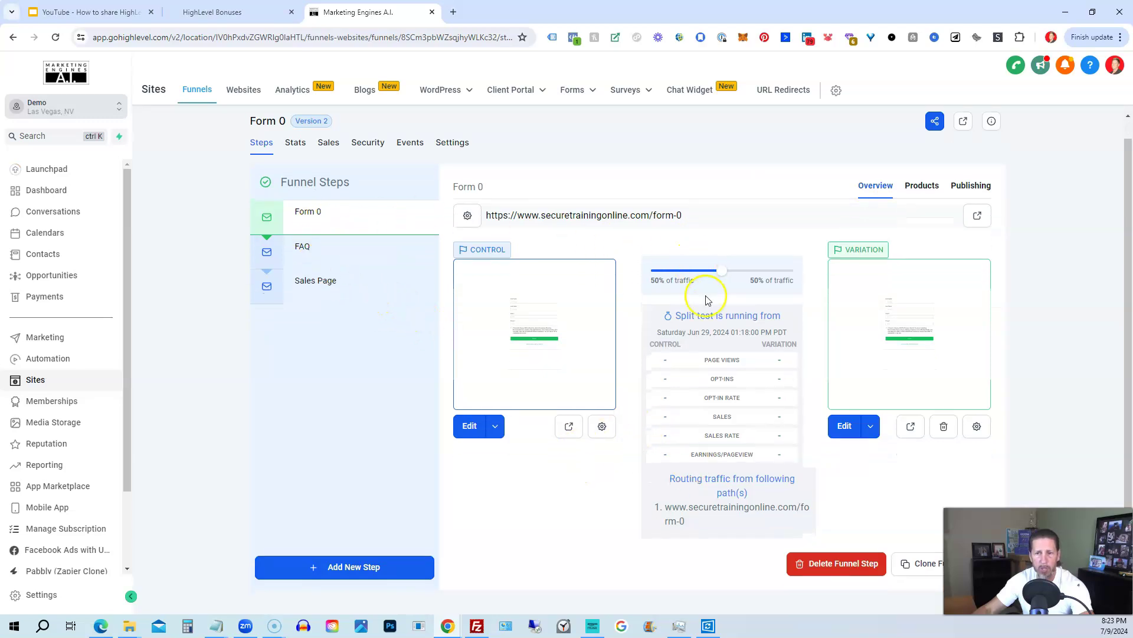
{"action": "left_click", "coordinate": [902, 568]}
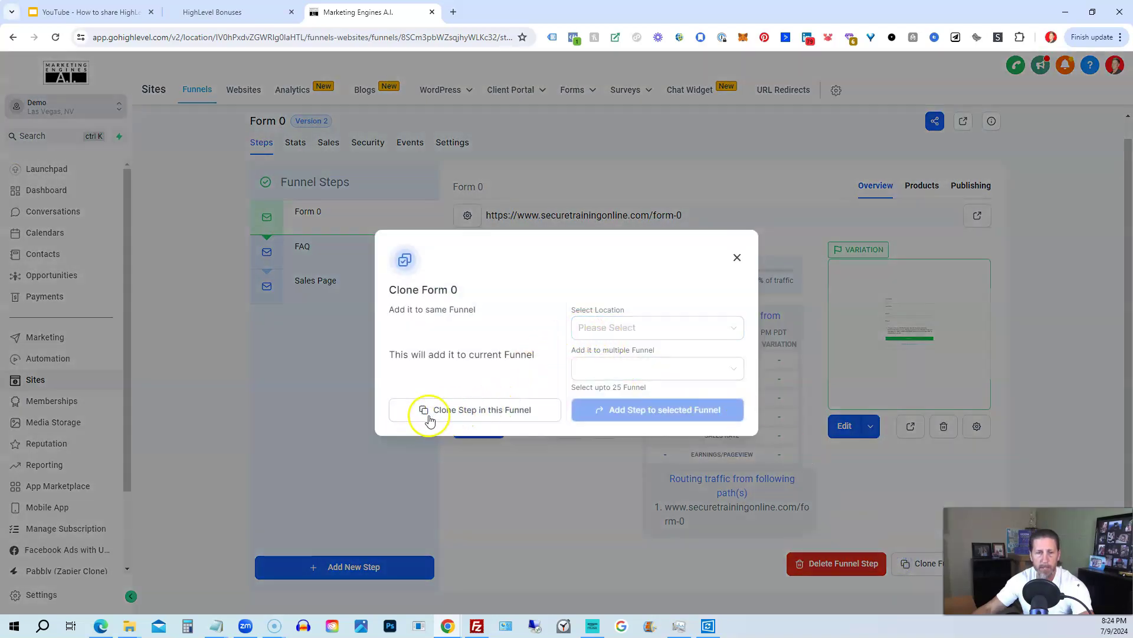
{"action": "left_click", "coordinate": [598, 332]}
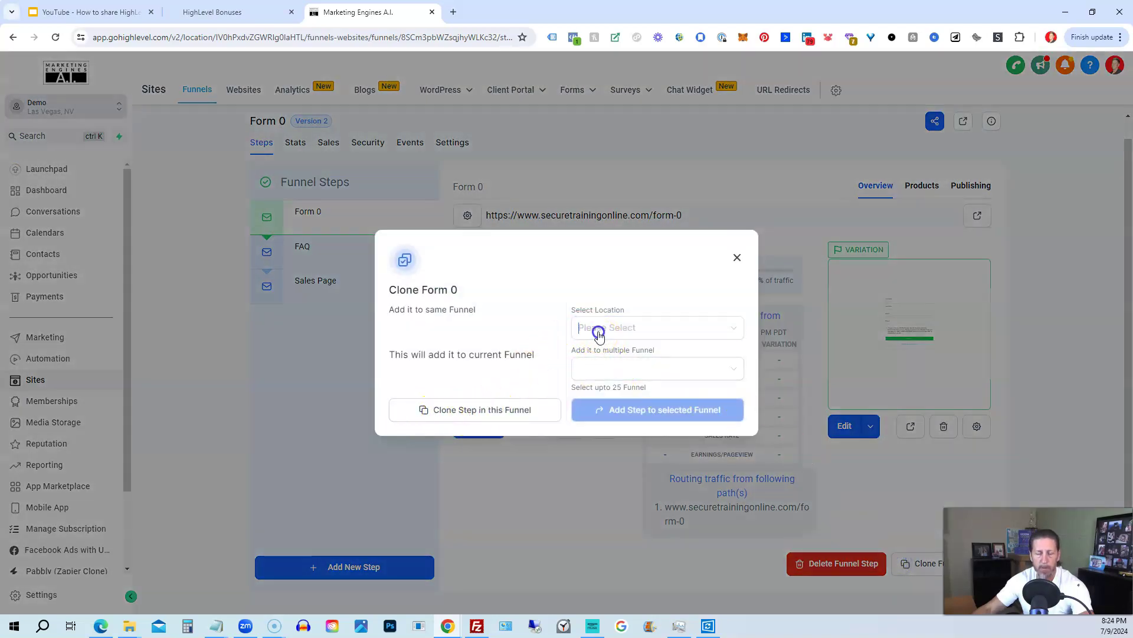
{"action": "left_click", "coordinate": [584, 354]}
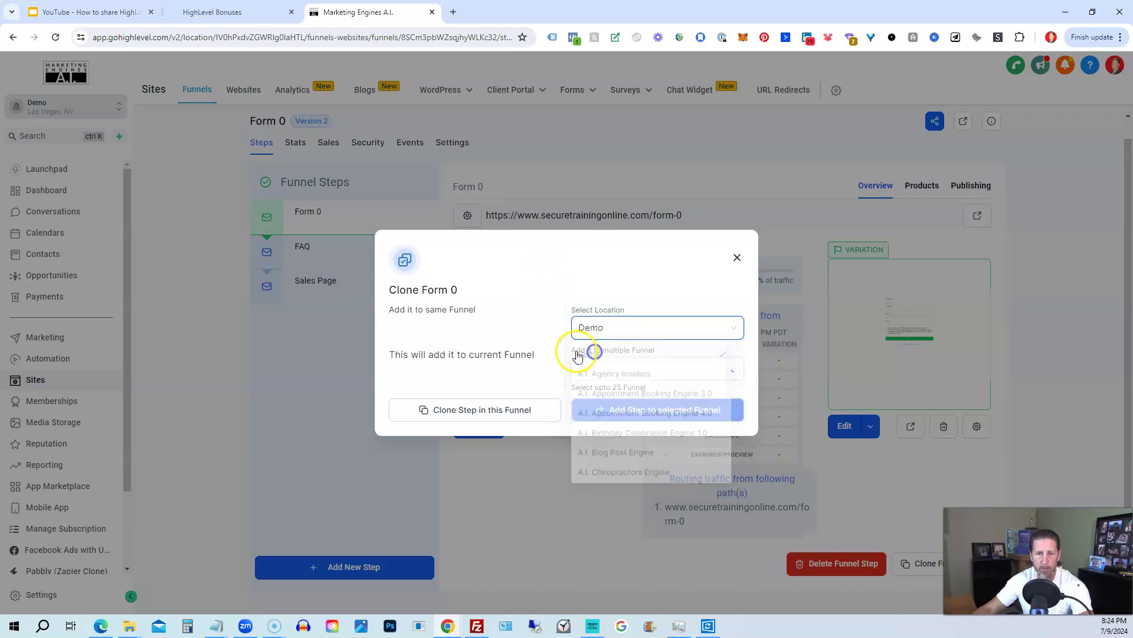
{"action": "left_click", "coordinate": [597, 369]}
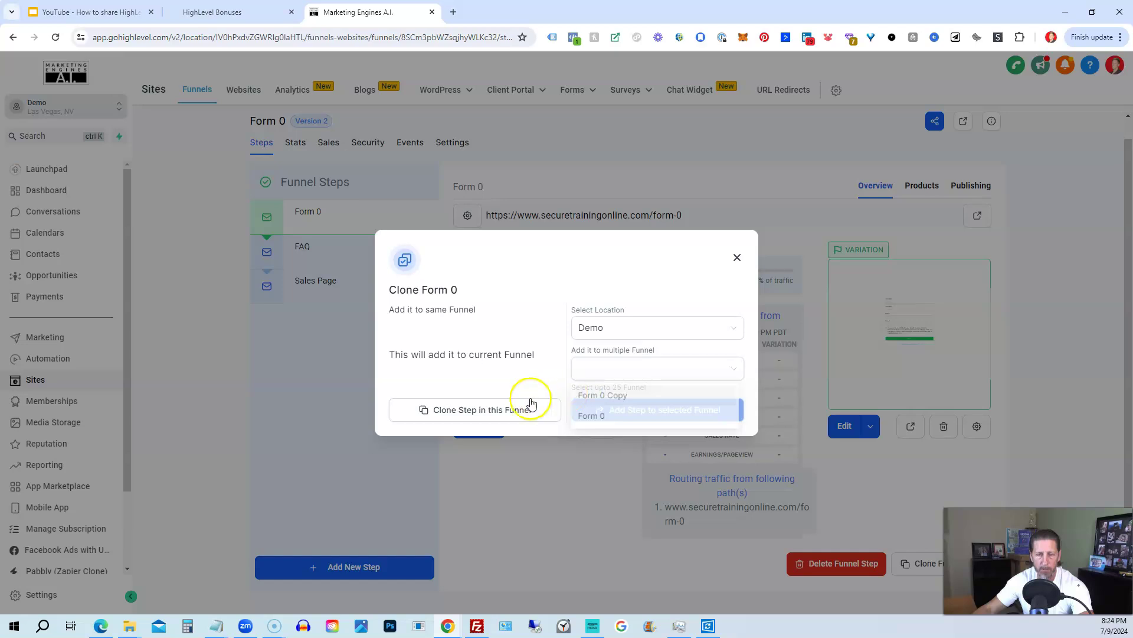
{"action": "left_click", "coordinate": [584, 396]}
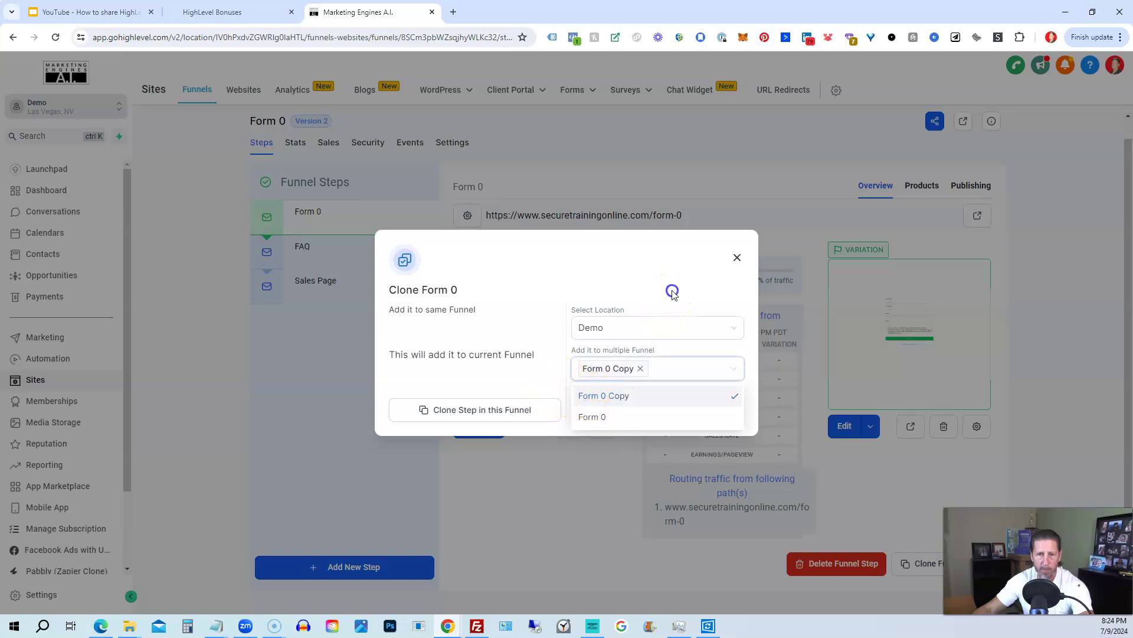
{"action": "left_click", "coordinate": [615, 290]}
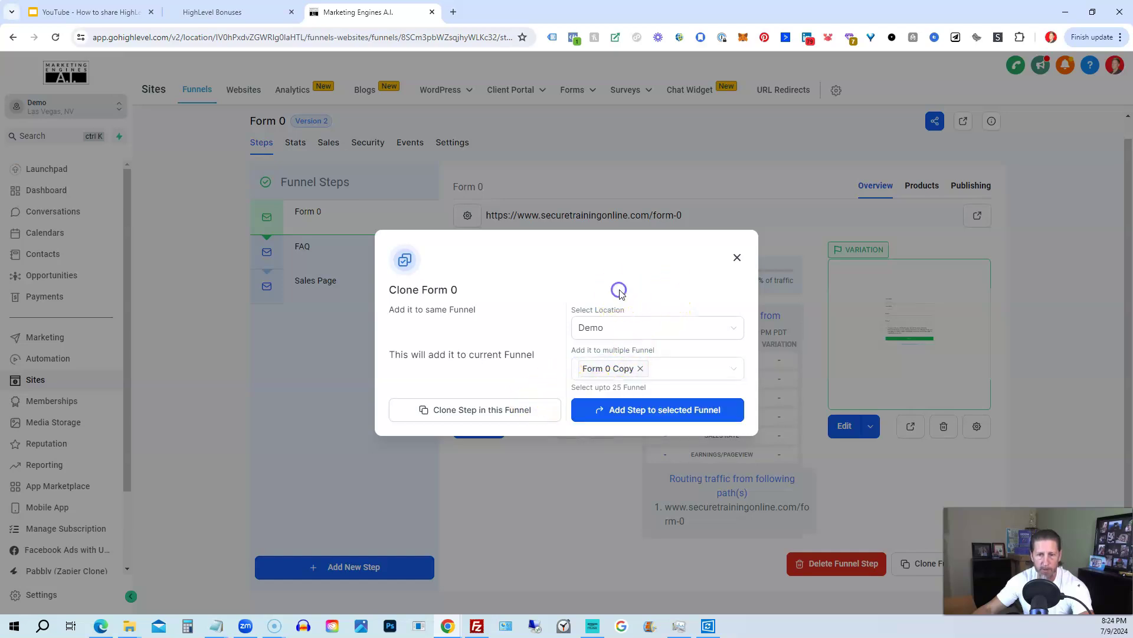
{"action": "left_click", "coordinate": [618, 416]}
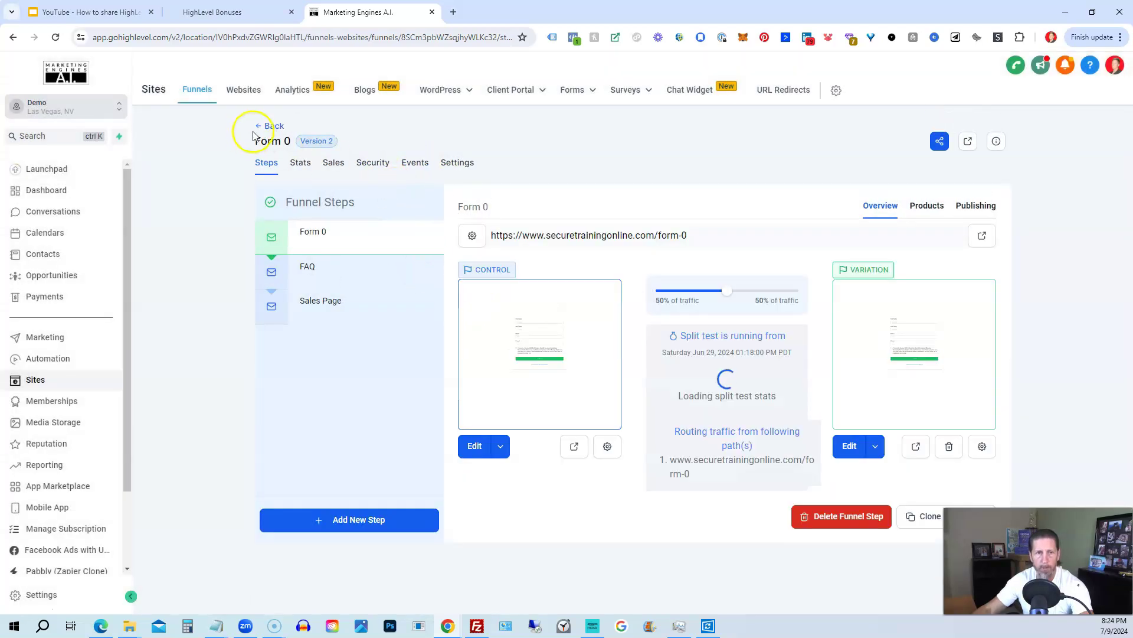
- Check the funnel steps inside Form 0 Copy and return to the funnel list
{"action": "left_click", "coordinate": [269, 126]}
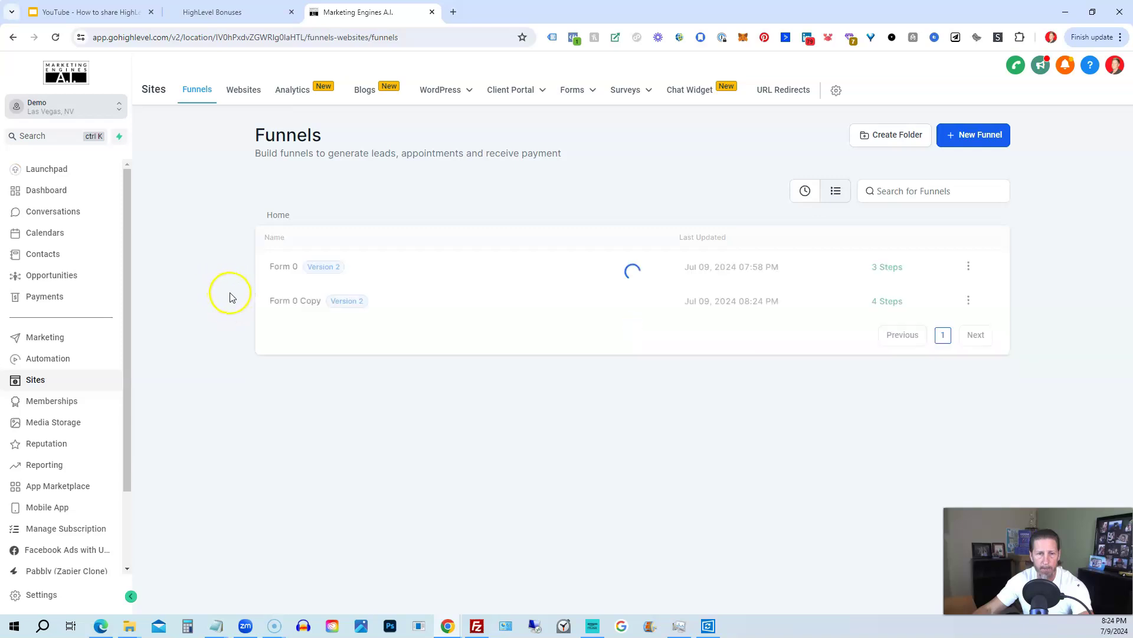
{"action": "left_click", "coordinate": [297, 301]}
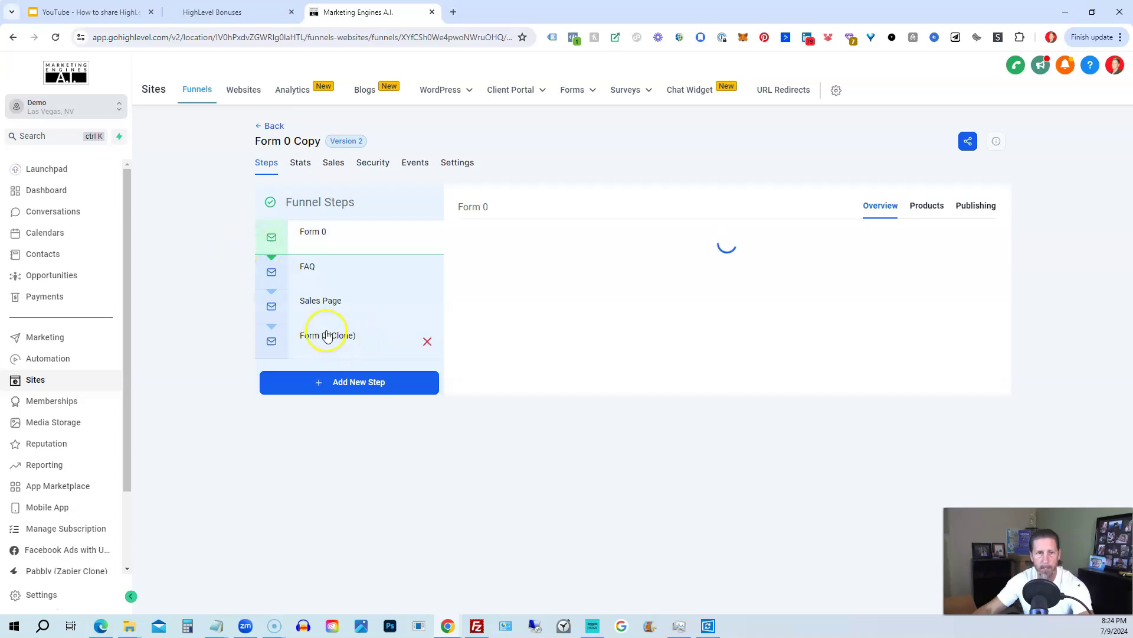
{"action": "left_click", "coordinate": [273, 126]}
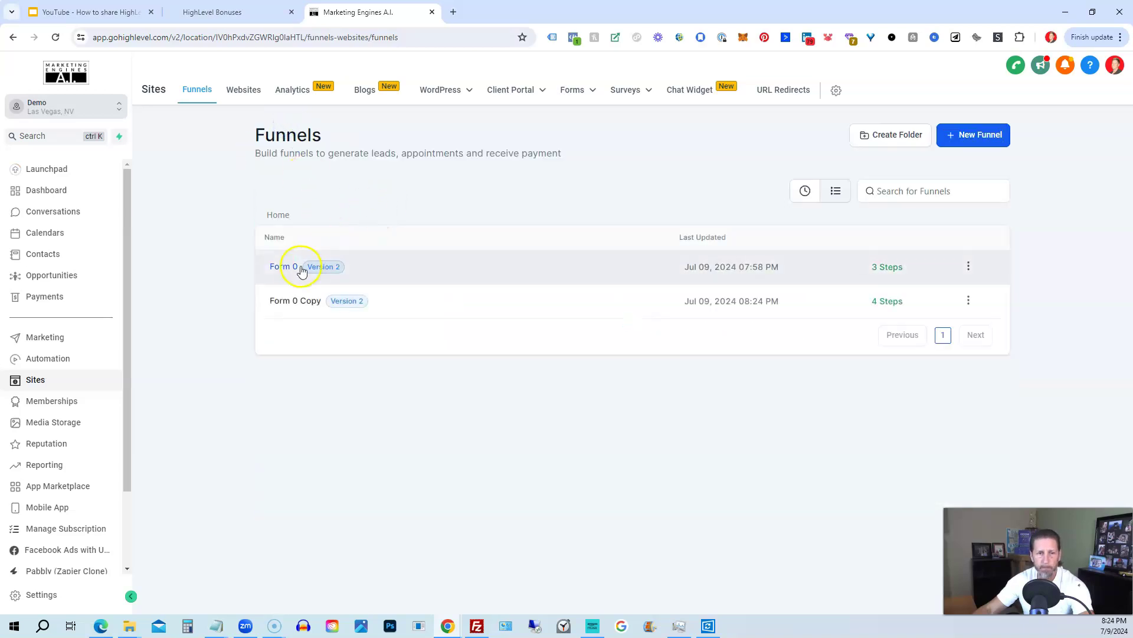
- View the share options from inside the Form 0 funnel, close them and return to the funnel list
{"action": "left_click", "coordinate": [286, 269]}
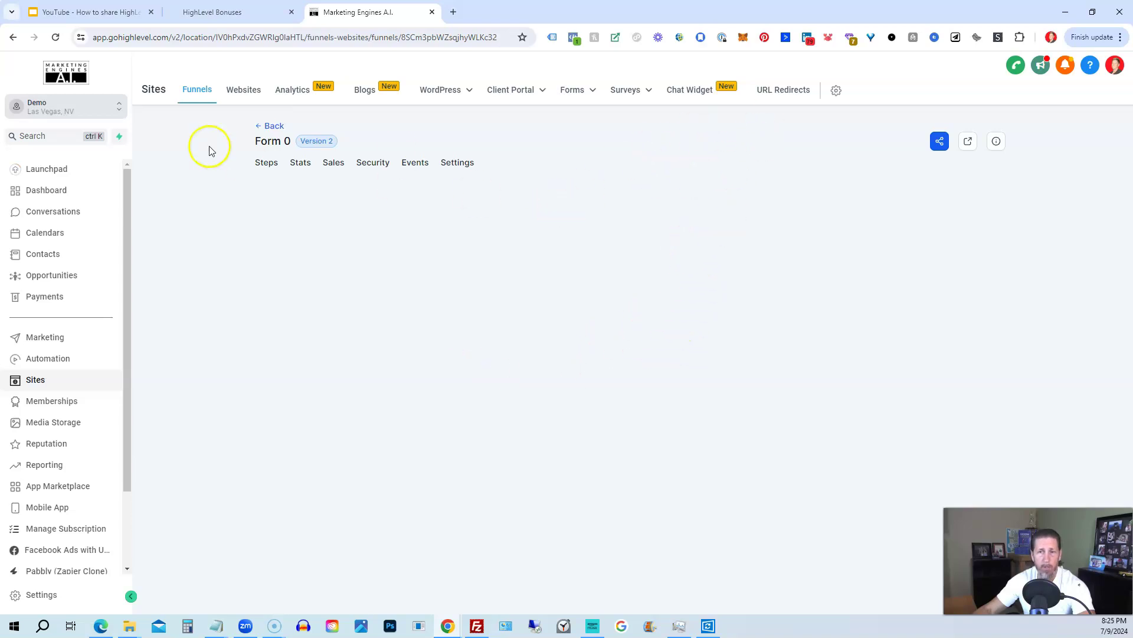
{"action": "left_click", "coordinate": [939, 142]}
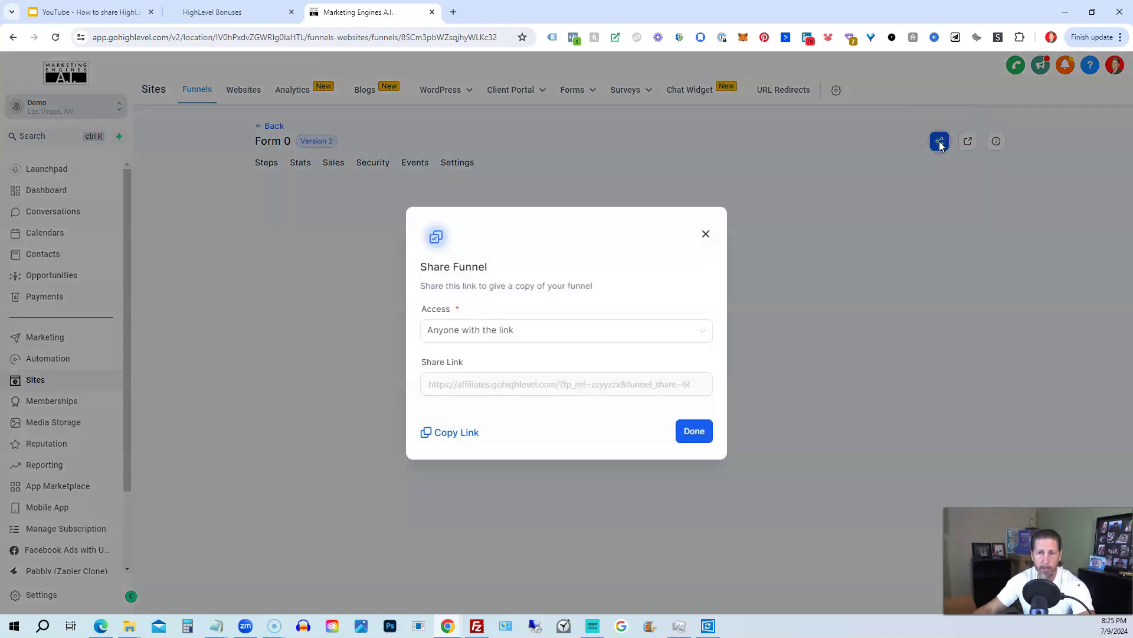
{"action": "left_click", "coordinate": [706, 236]}
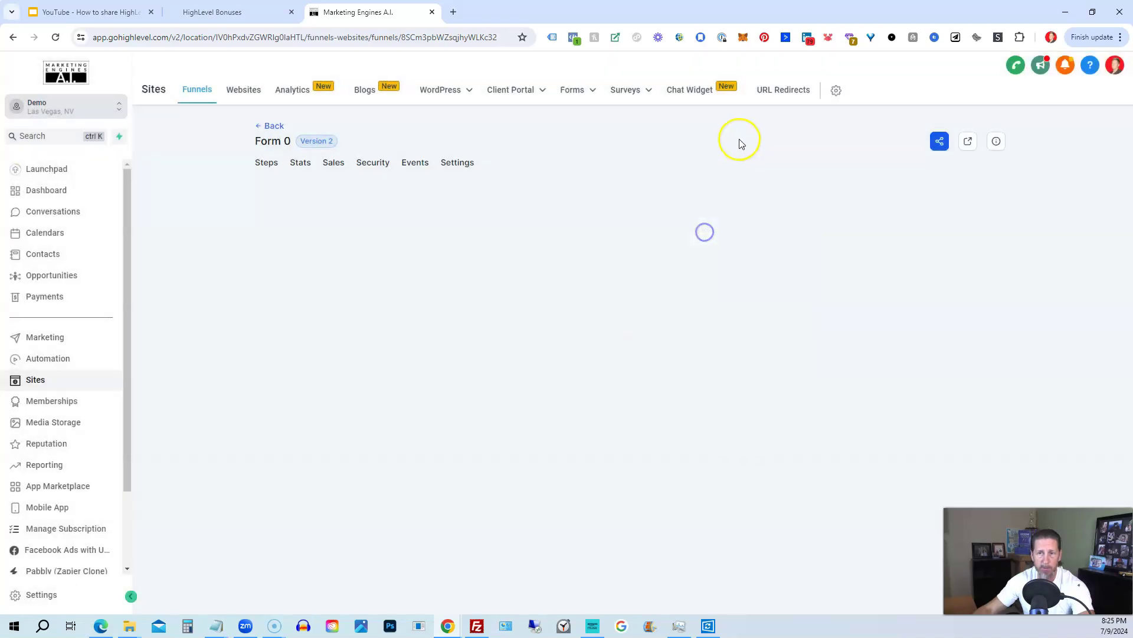
{"action": "left_click", "coordinate": [272, 127]}
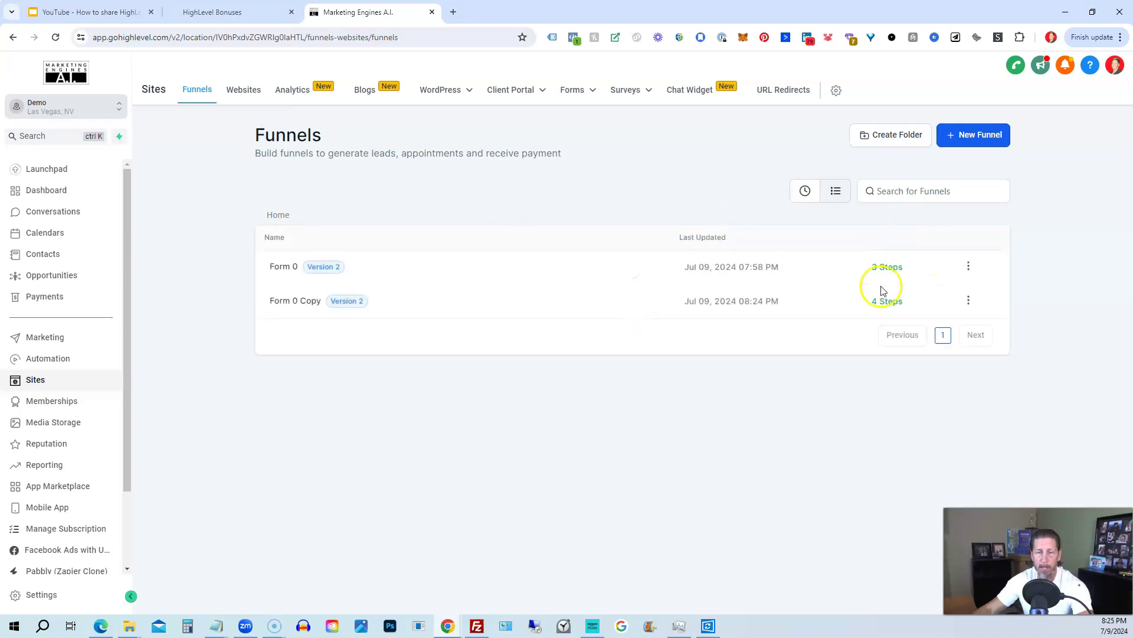
- View the share options for Form 0 directly from the funnel list and close them
{"action": "left_click", "coordinate": [970, 267]}
{"action": "left_click", "coordinate": [946, 222]}
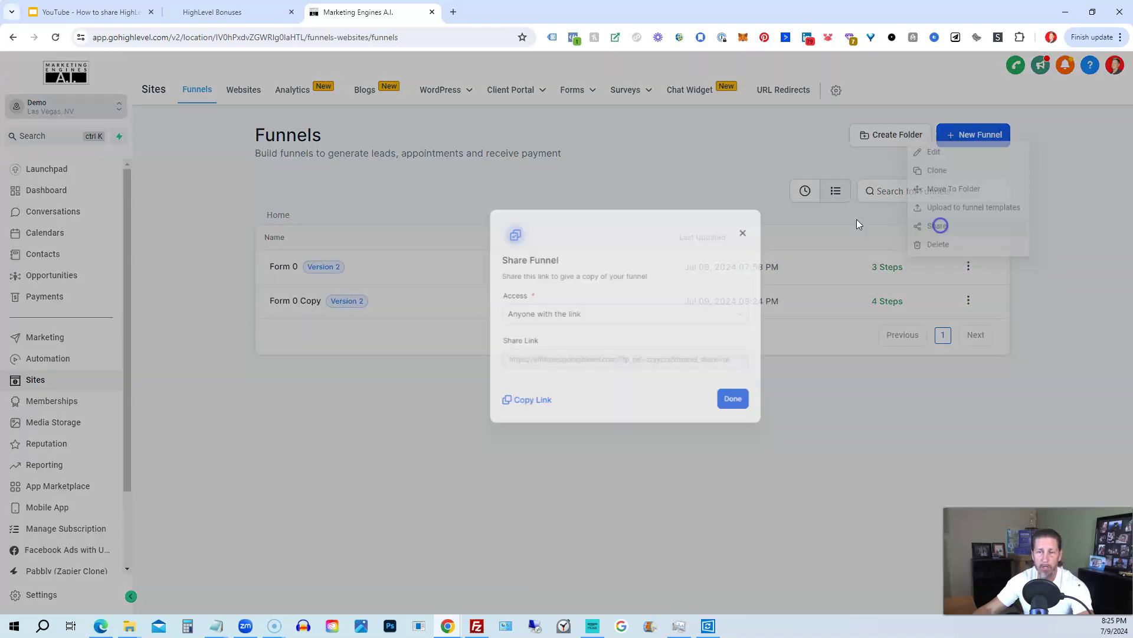
{"action": "left_click", "coordinate": [704, 236]}
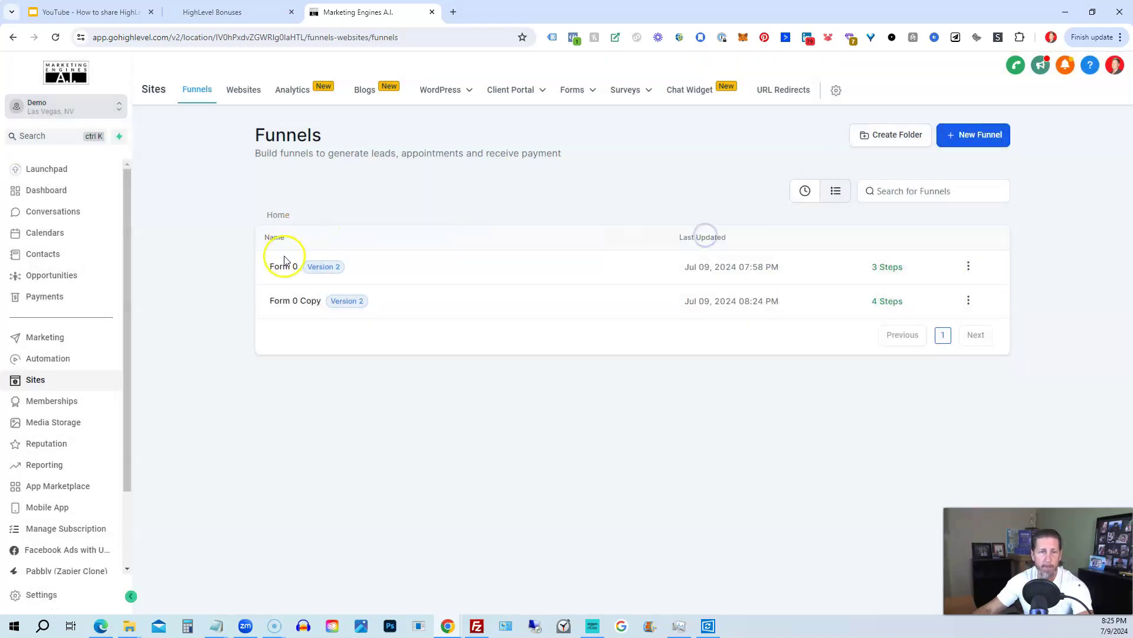
- Reopen the Form 0 funnel, view its share options again and close them
{"action": "left_click", "coordinate": [280, 266]}
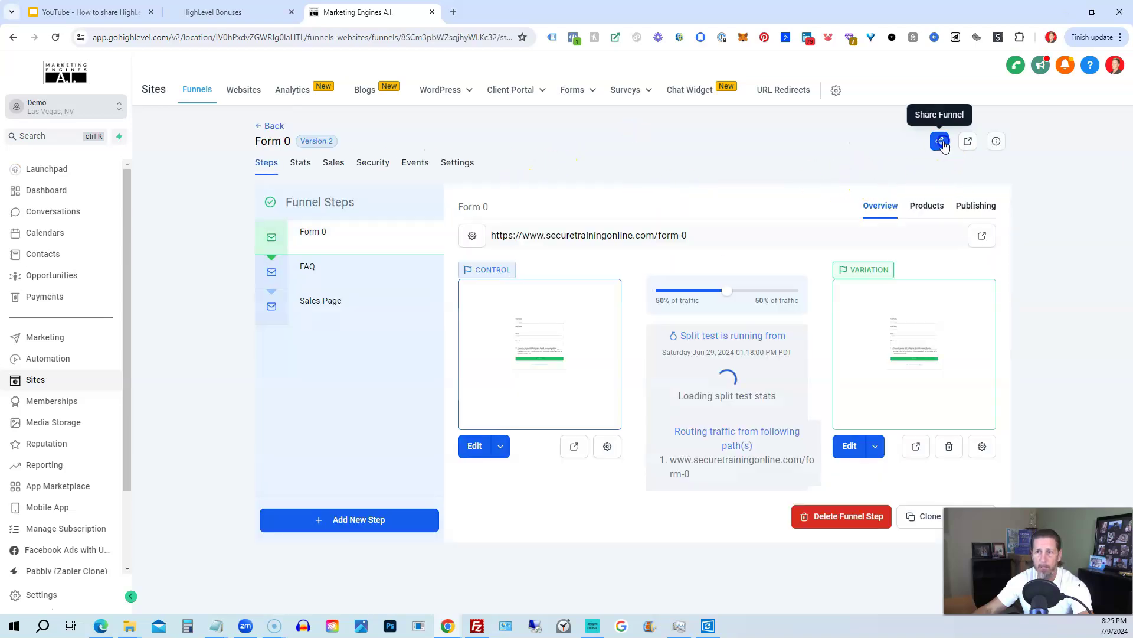
{"action": "left_click", "coordinate": [940, 141]}
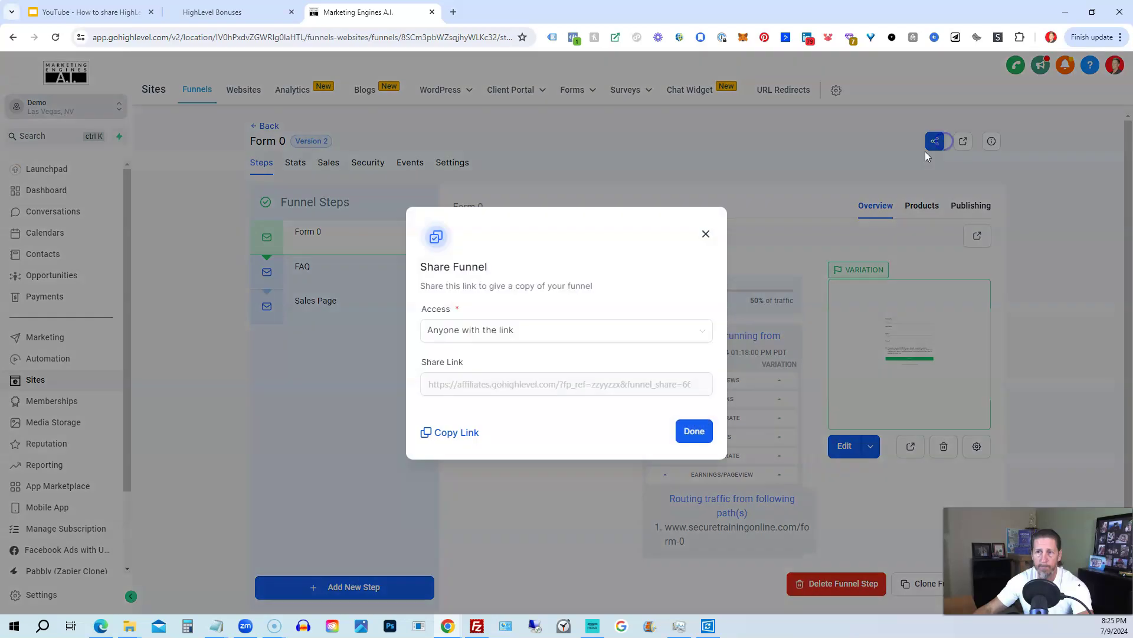
{"action": "left_click", "coordinate": [706, 235]}
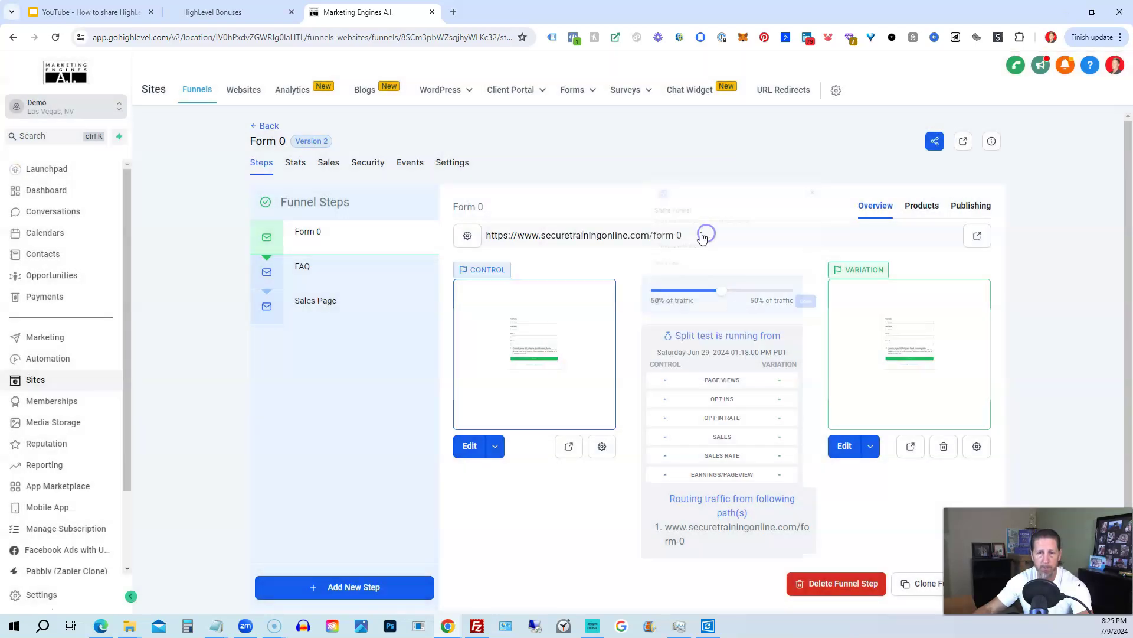
- Open the clone options for the Form 0 funnel step, browse the available locations and select A.I. Agency Insiders as the target
{"action": "left_click", "coordinate": [355, 250]}
{"action": "left_click", "coordinate": [905, 584]}
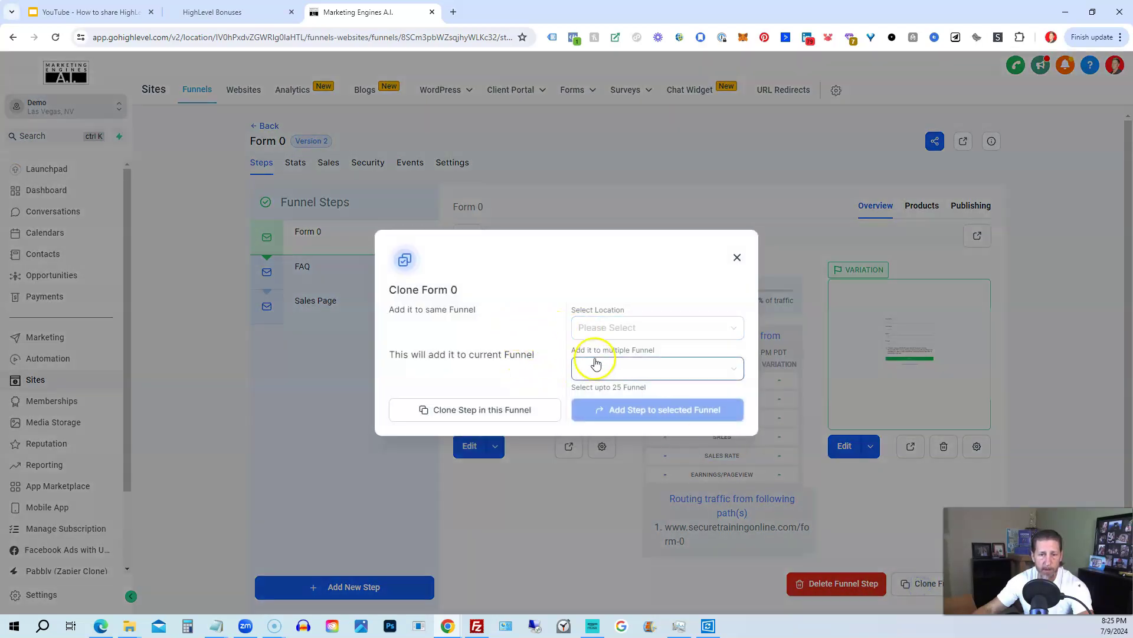
{"action": "left_click", "coordinate": [590, 331]}
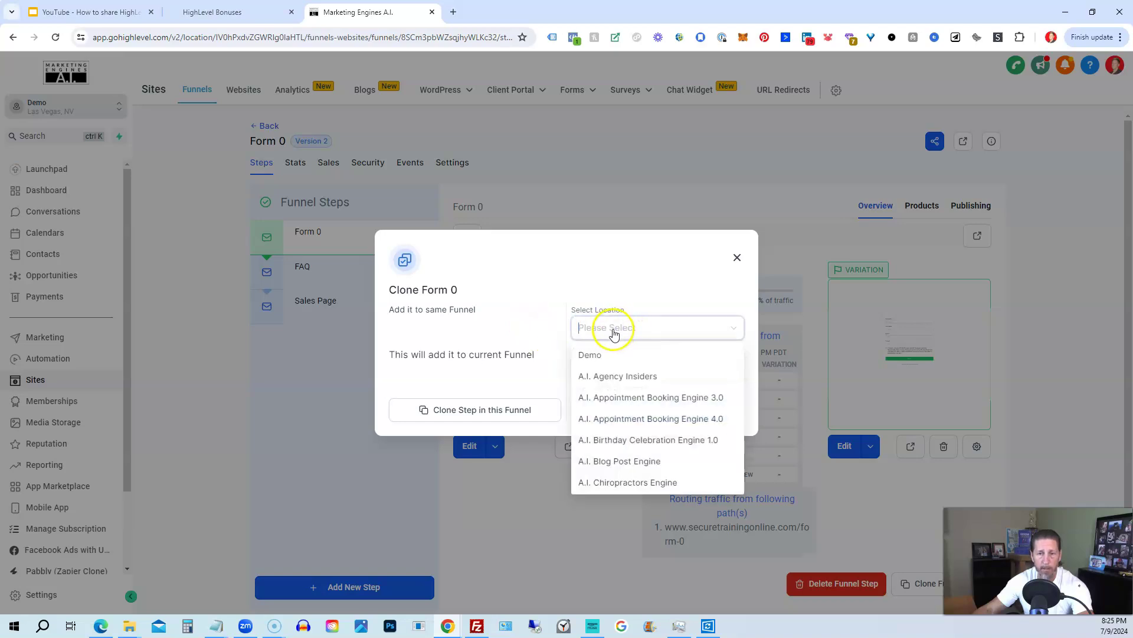
{"action": "scroll", "coordinate": [611, 379], "scroll_direction": "down", "scroll_amount": 2}
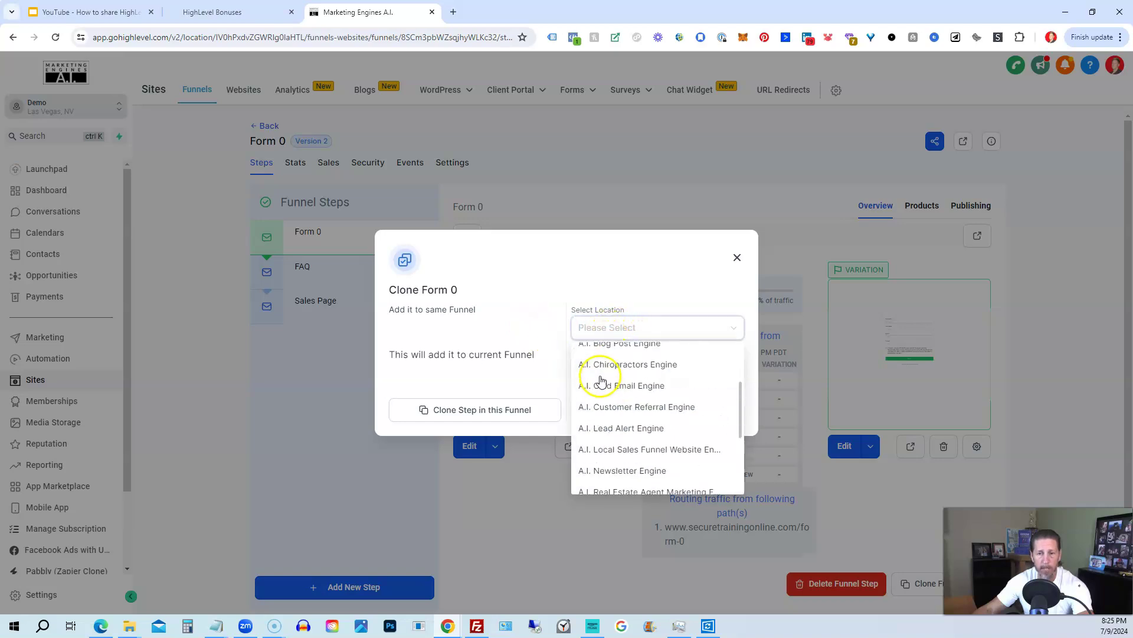
{"action": "scroll", "coordinate": [617, 395], "scroll_direction": "down", "scroll_amount": 1}
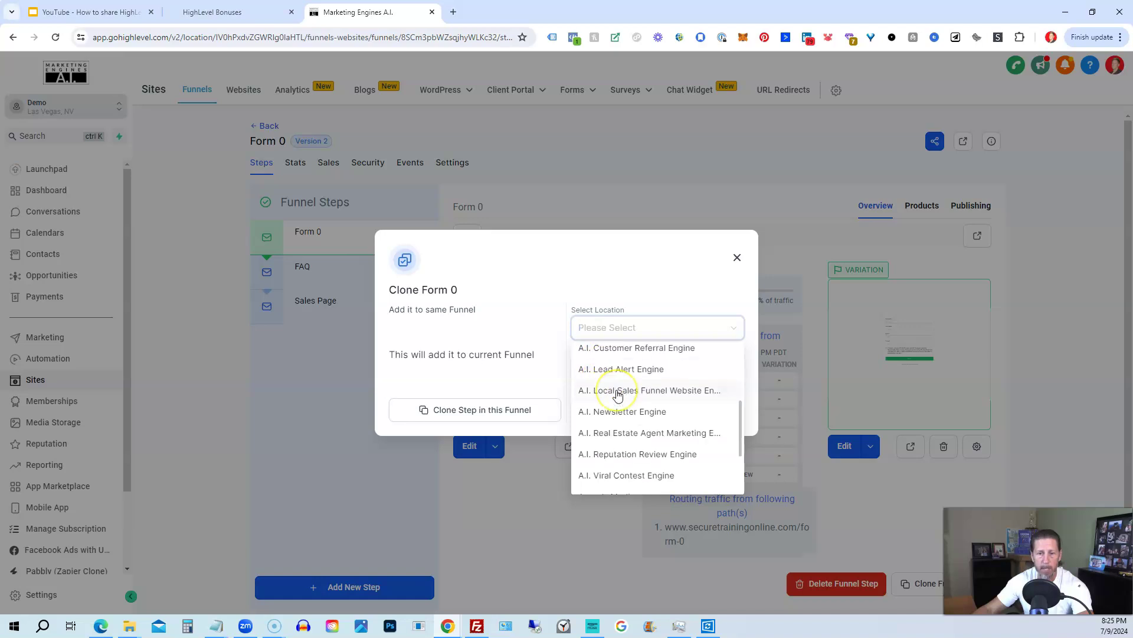
{"action": "scroll", "coordinate": [605, 437], "scroll_direction": "down", "scroll_amount": 2}
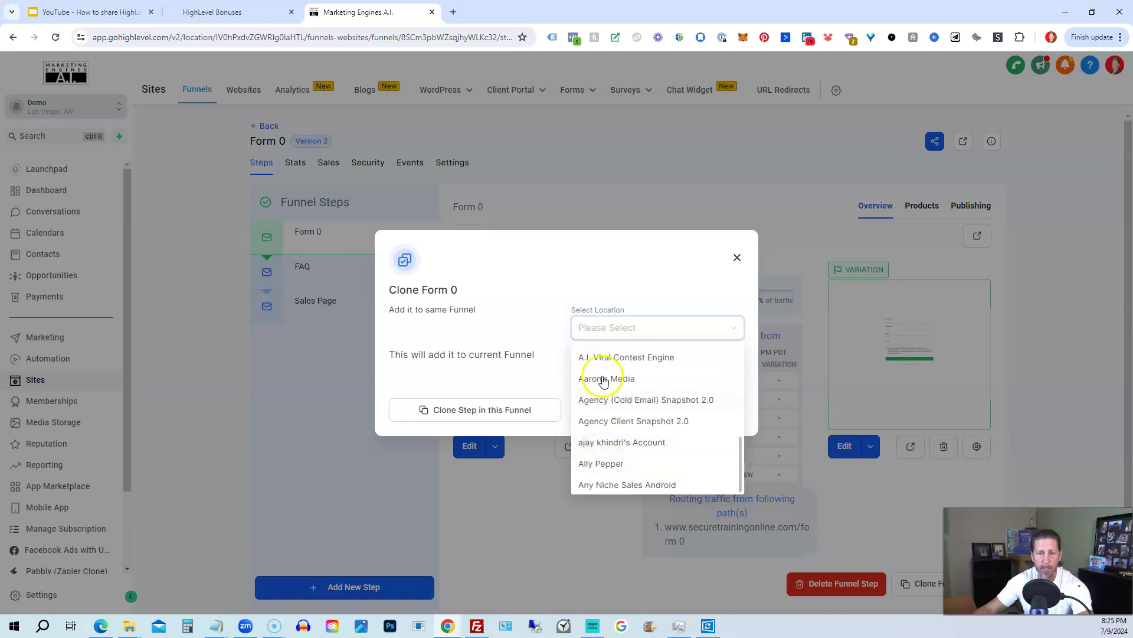
{"action": "scroll", "coordinate": [619, 397], "scroll_direction": "up", "scroll_amount": 5}
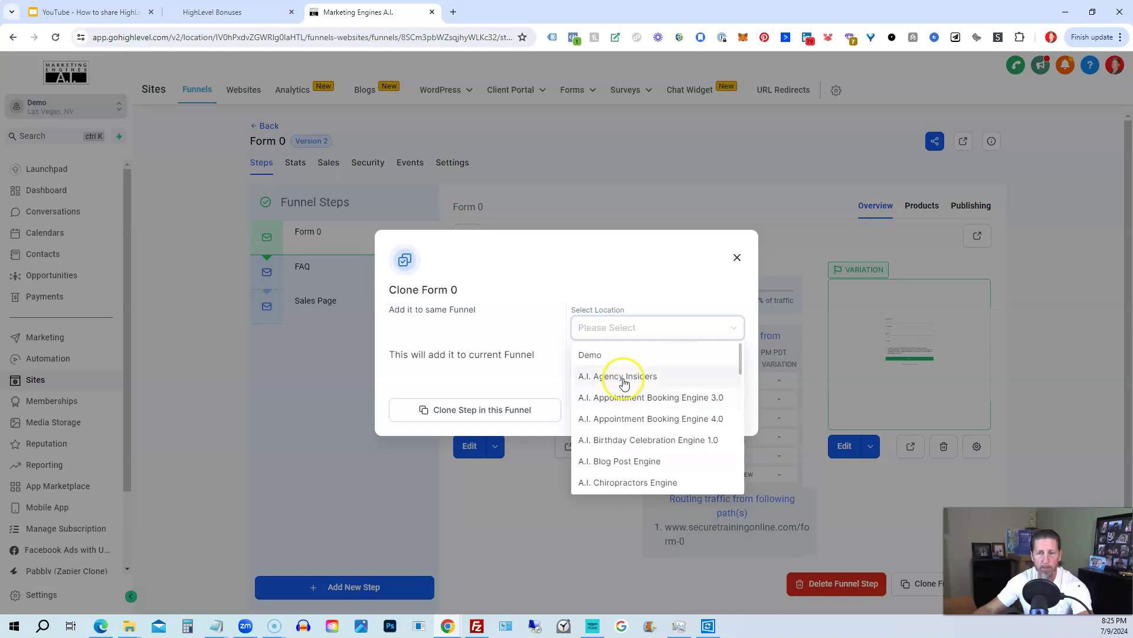
{"action": "left_click", "coordinate": [621, 378]}
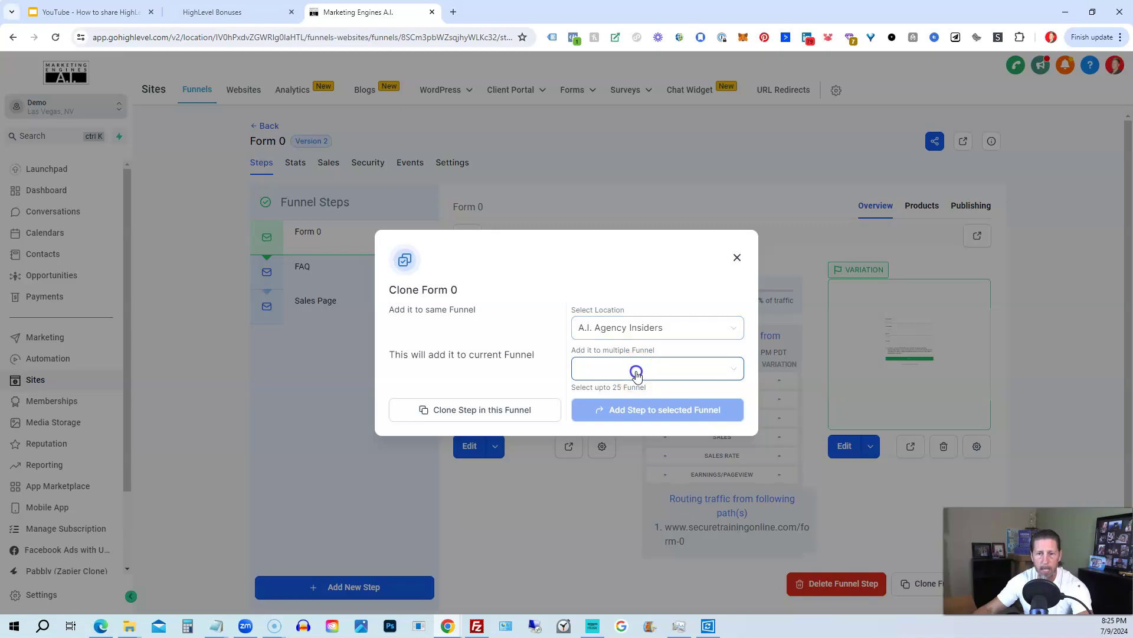
- Pick a funnel in the selected location as the destination for the cloned Form 0 step
{"action": "left_click", "coordinate": [635, 369]}
{"action": "left_click", "coordinate": [627, 398]}
{"action": "left_click", "coordinate": [544, 285]}
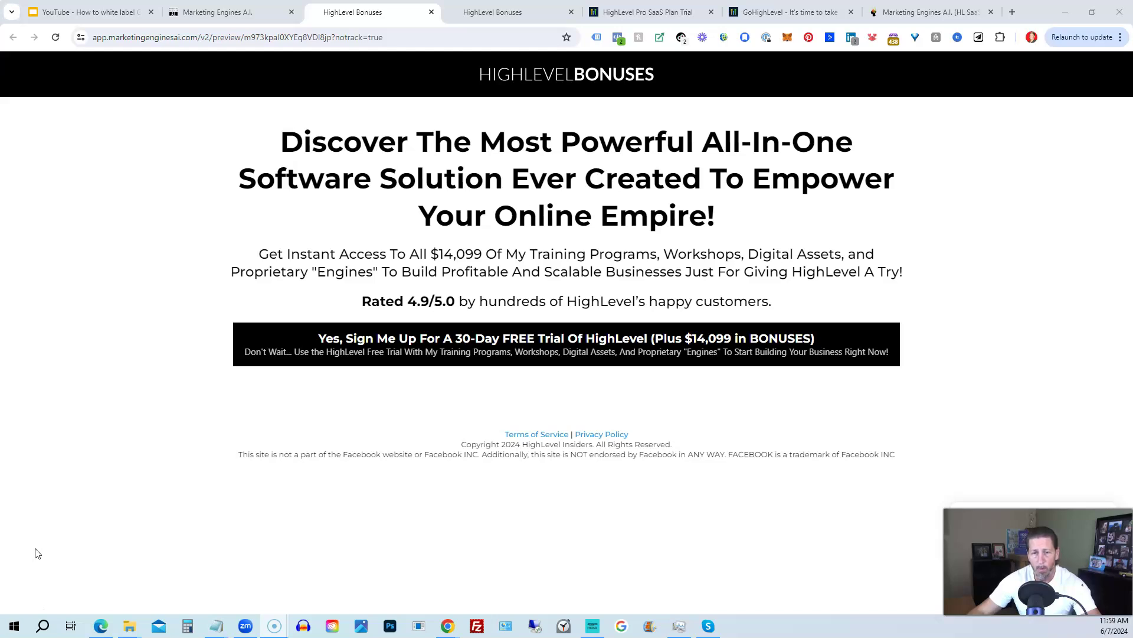
- View the free-trial sign-up form on the HighLevel Bonuses page and read through the longer bonuses page down to the HighLevel Insiders section
{"action": "left_click", "coordinate": [424, 358]}
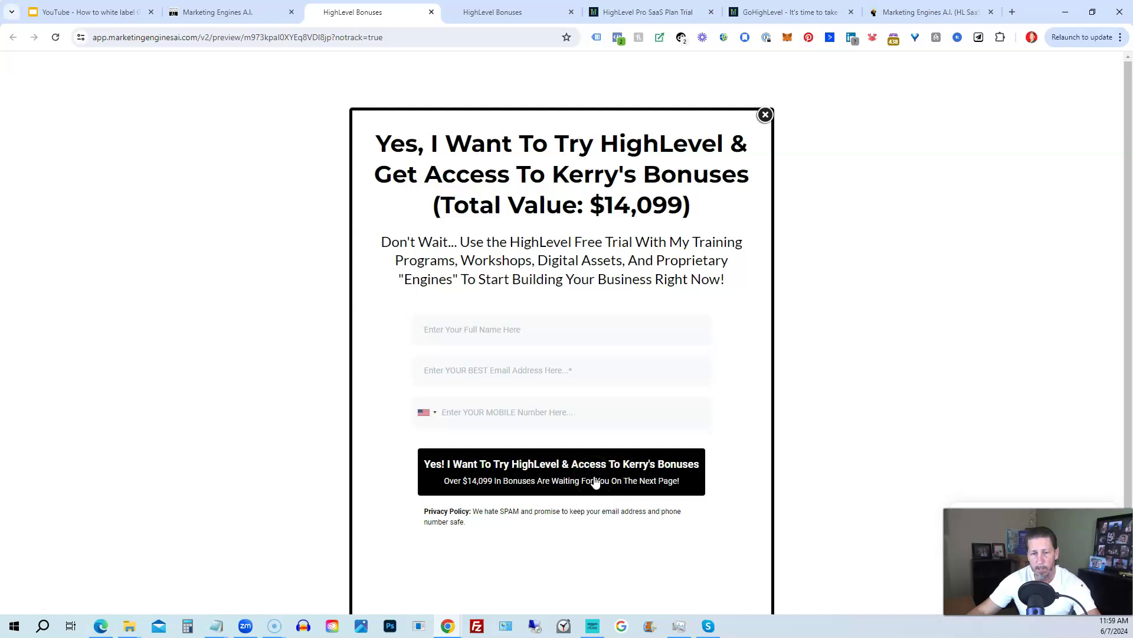
{"action": "left_click", "coordinate": [505, 12]}
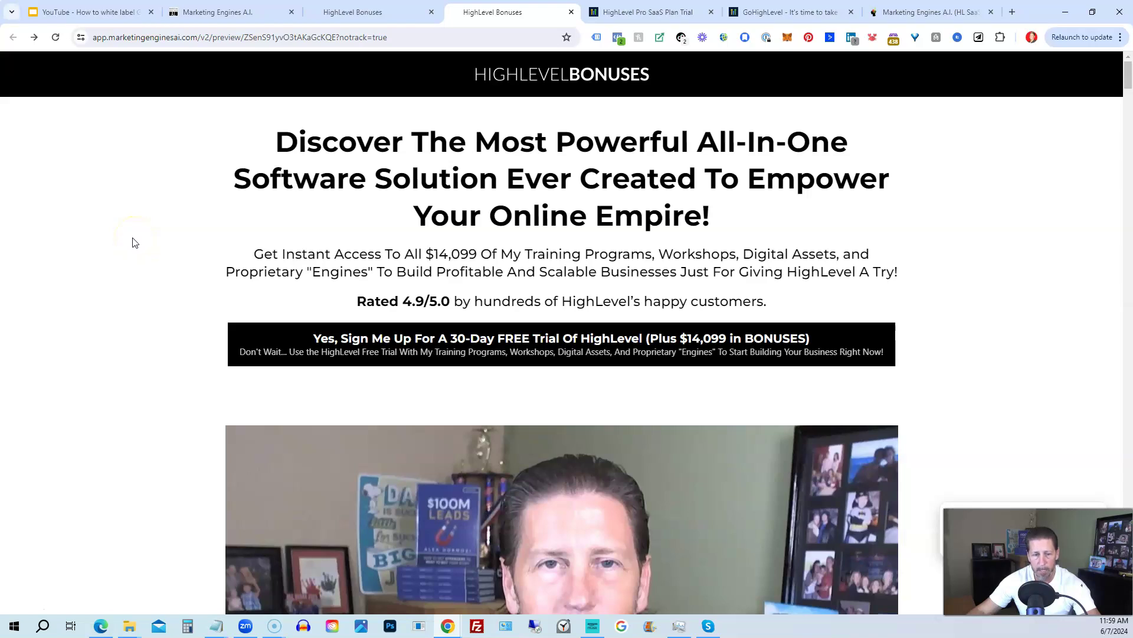
{"action": "scroll", "coordinate": [135, 242], "scroll_direction": "down", "scroll_amount": 5}
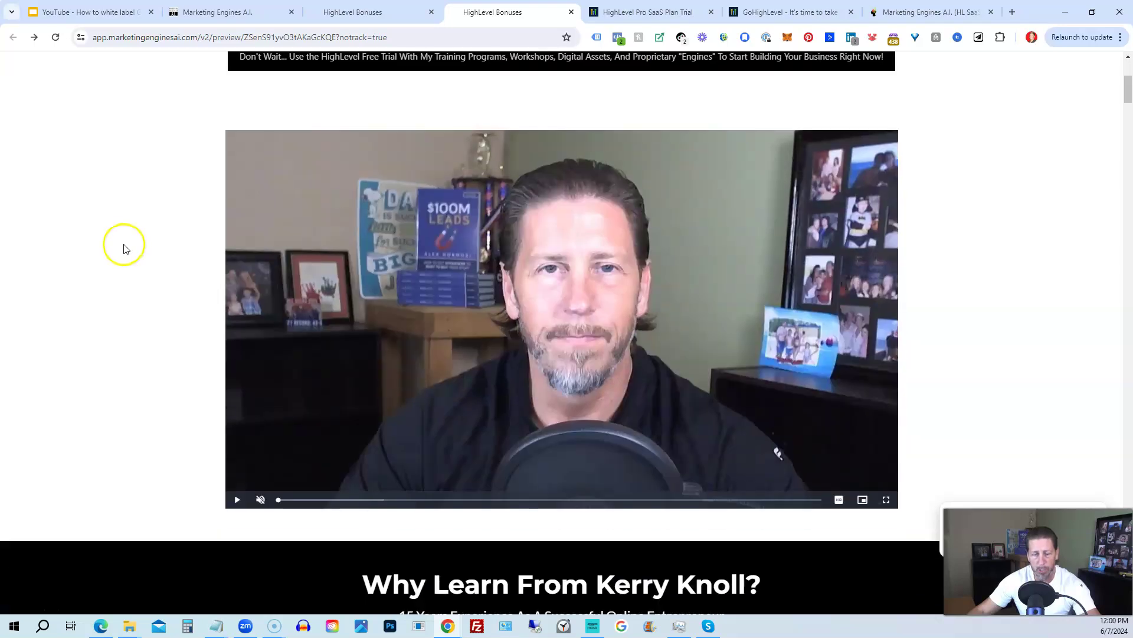
{"action": "scroll", "coordinate": [124, 247], "scroll_direction": "down", "scroll_amount": 4}
{"action": "scroll", "coordinate": [123, 245], "scroll_direction": "down", "scroll_amount": 8}
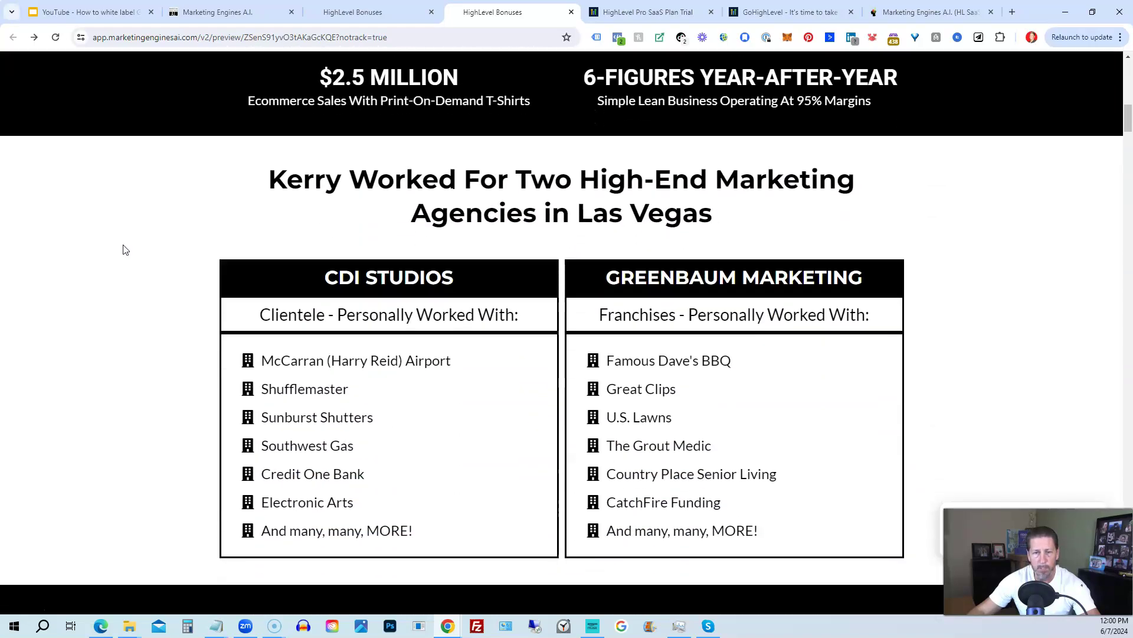
{"action": "scroll", "coordinate": [123, 252], "scroll_direction": "down", "scroll_amount": 8}
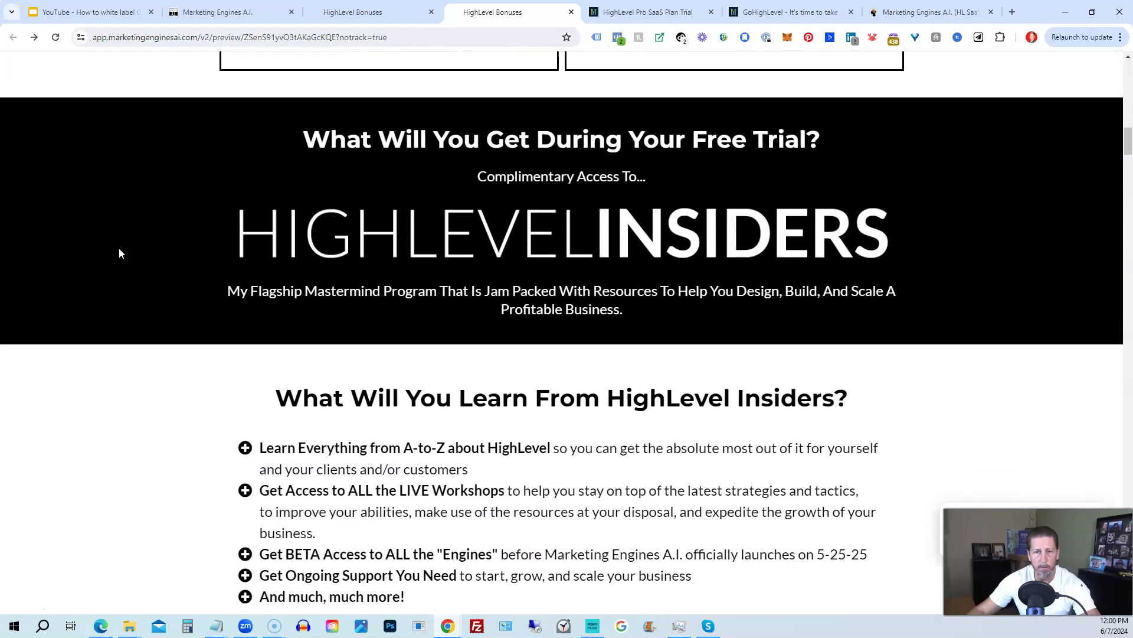